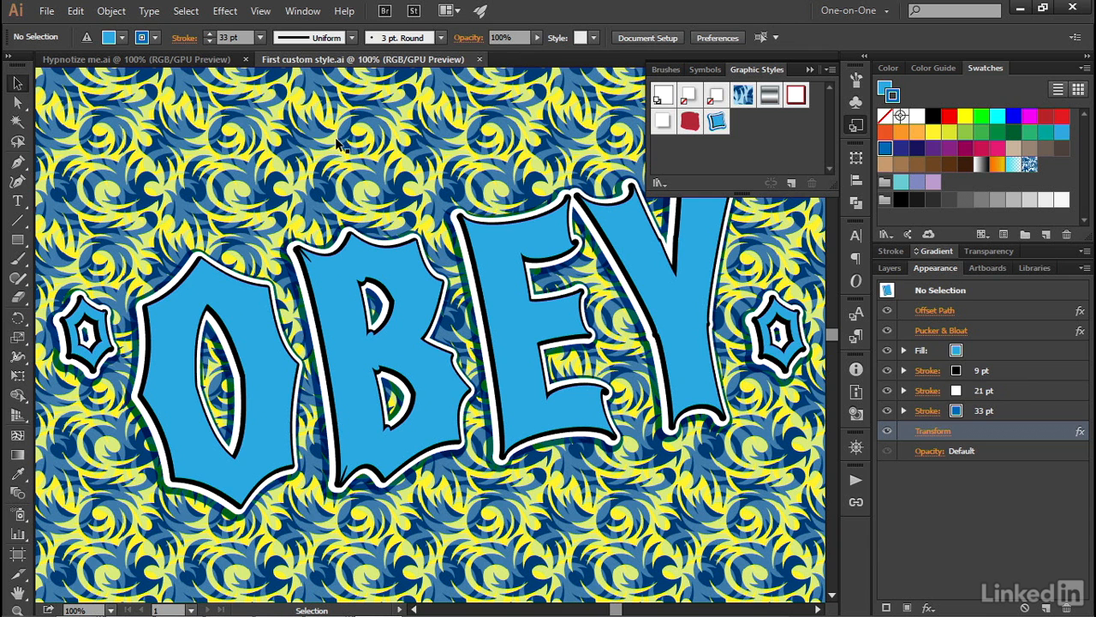
Undo the graphic style applied to the two small hexagons beside the OBEY lettering.
key(ctrl+z)
key(ctrl+z)
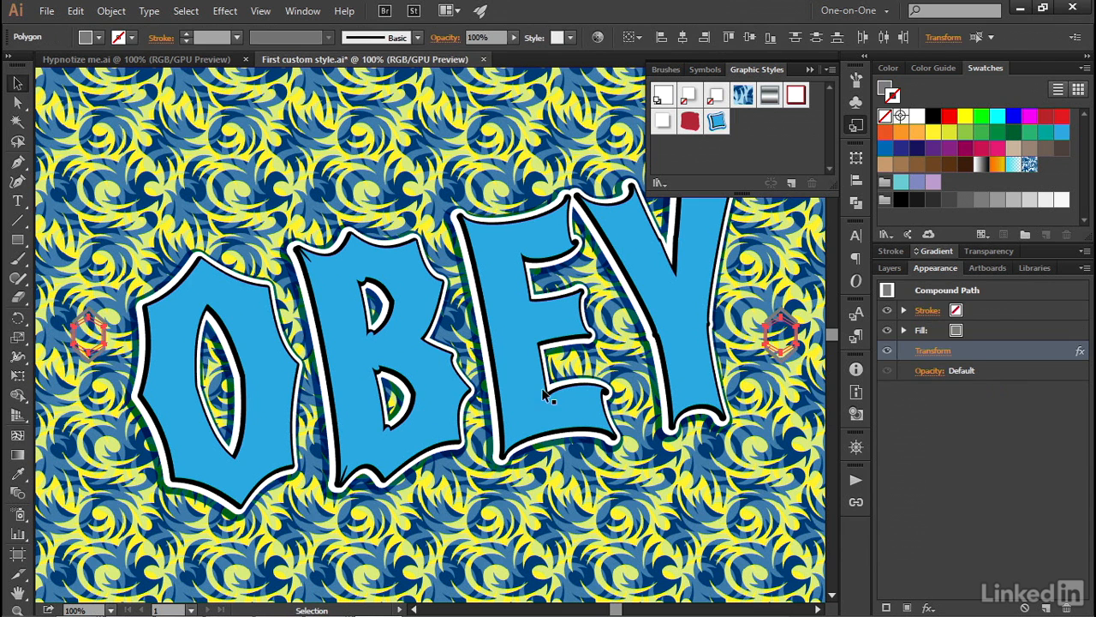
Move the appearance attributes of the obey text object onto its parent type layer.
click(889, 267)
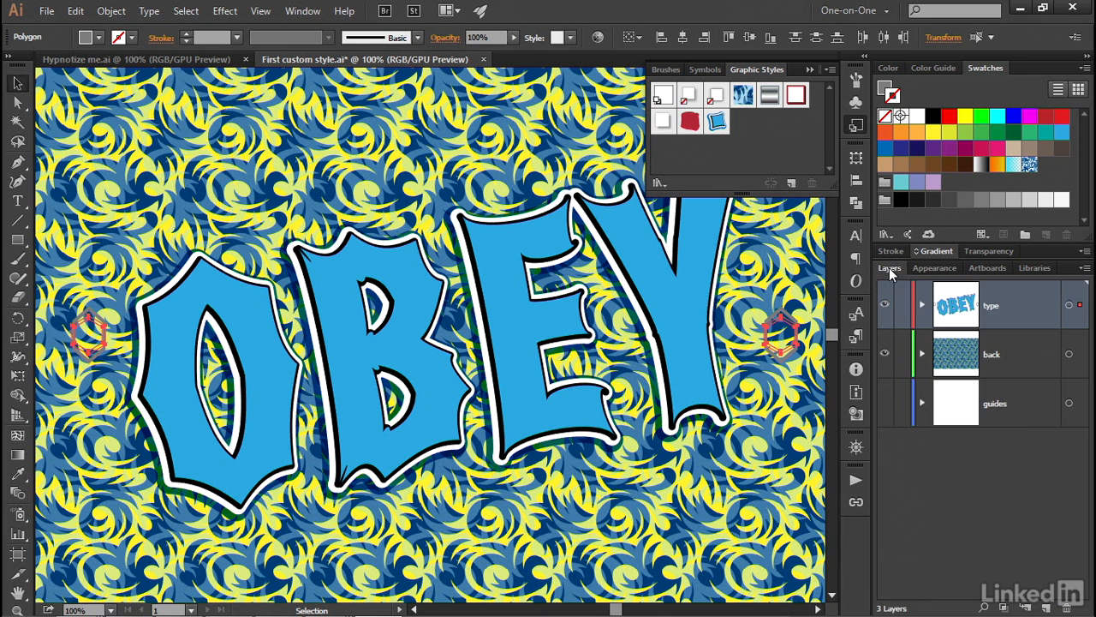
click(921, 305)
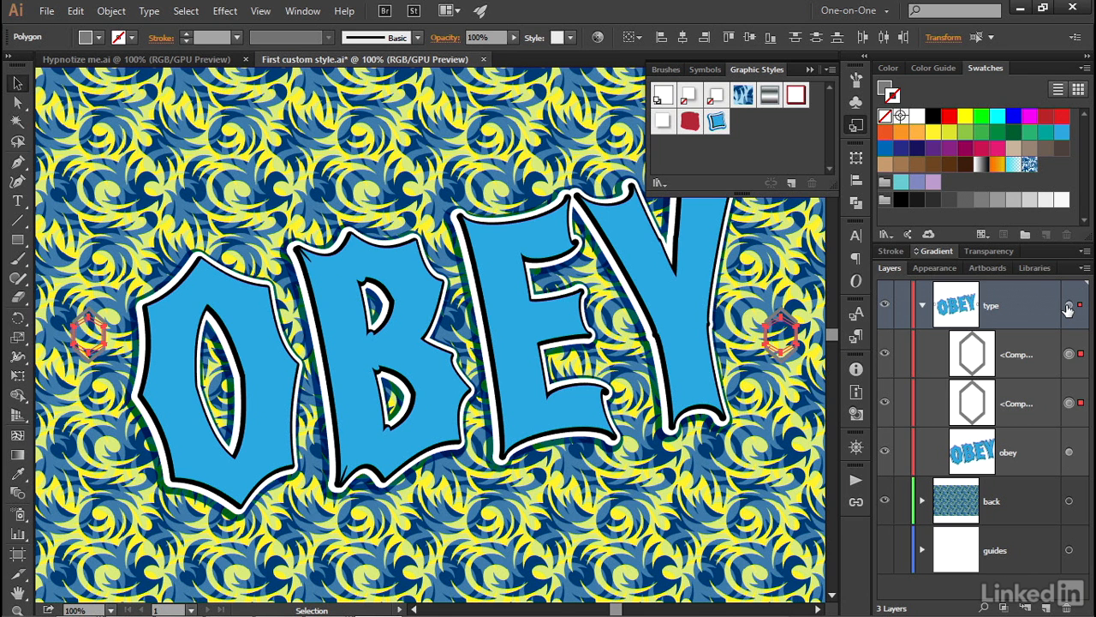
drag(1069, 452, 1068, 309)
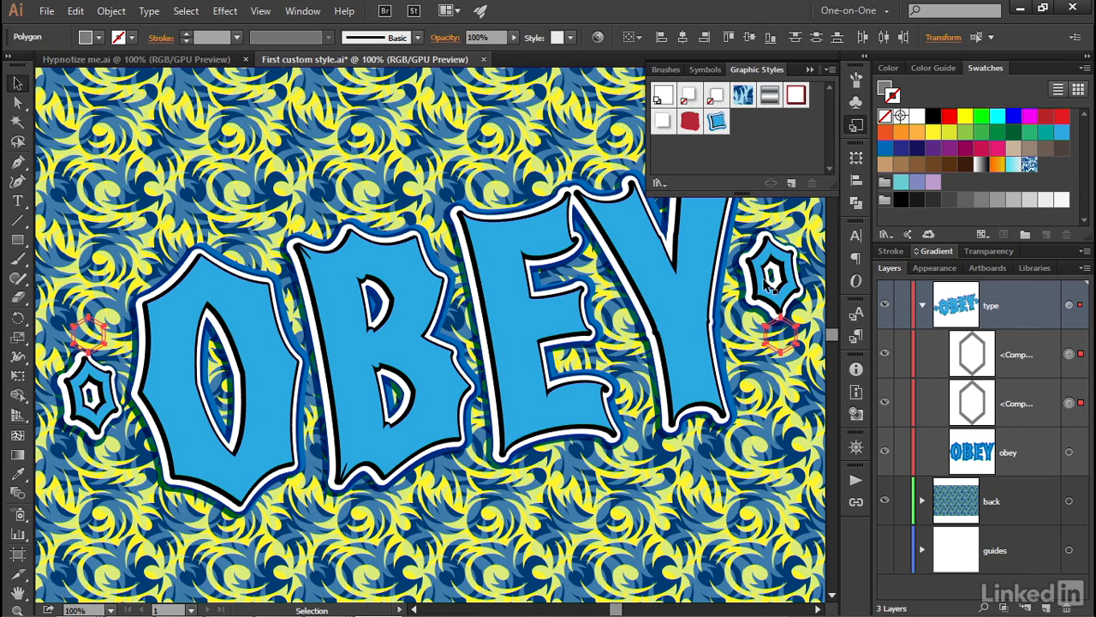
Target the type layer and examine its appearance attributes, then deselect everything.
click(1069, 306)
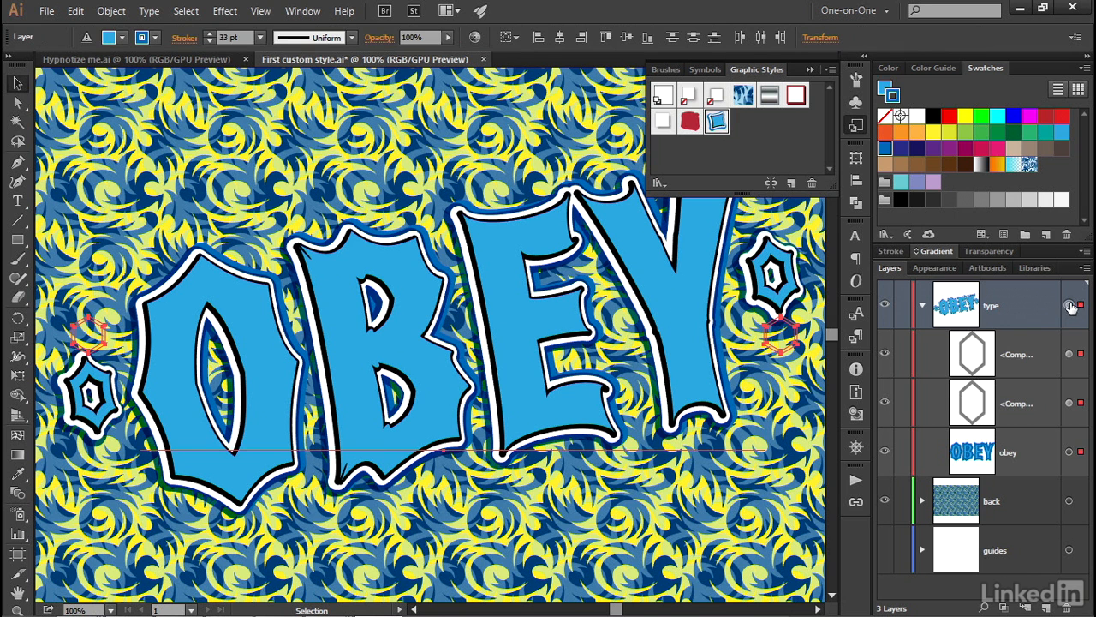
click(934, 268)
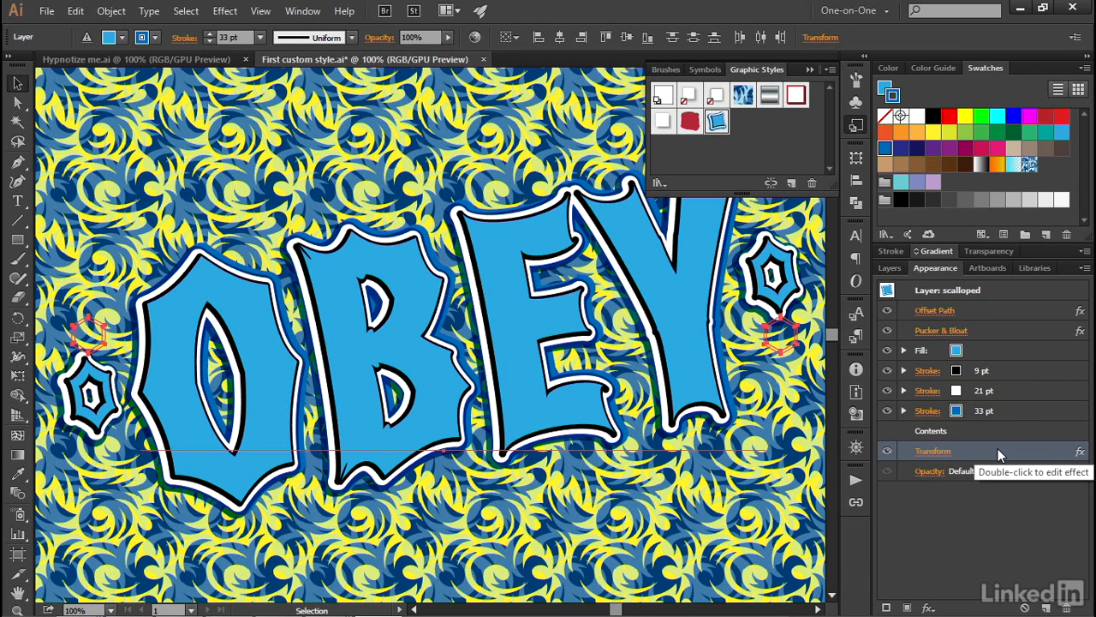
click(541, 523)
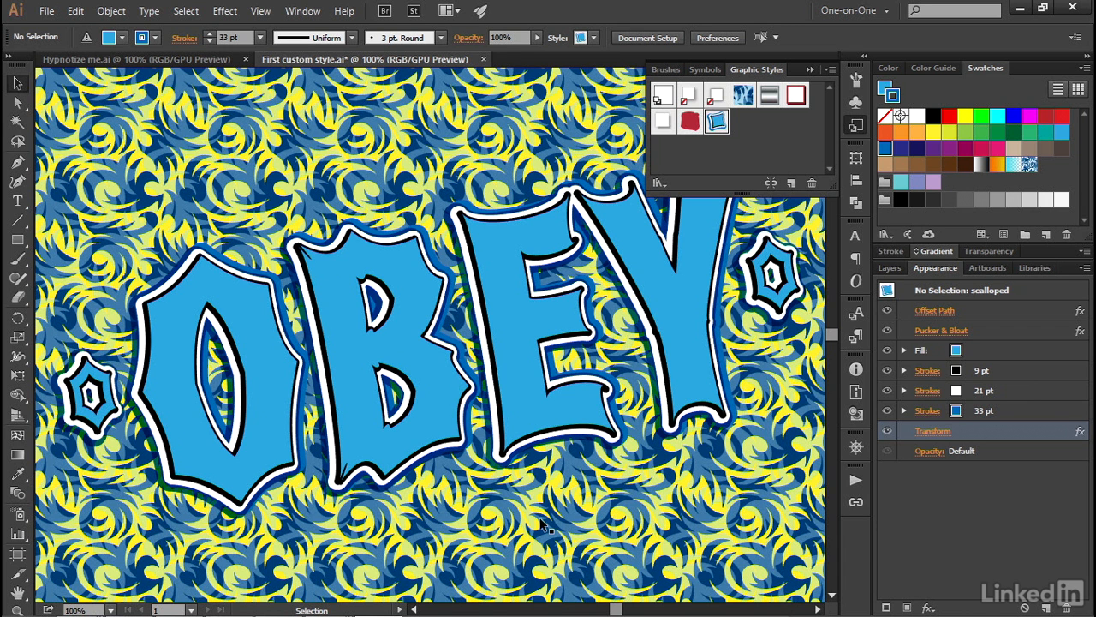
Clear the leftover appearance of the OBEY text object.
click(443, 460)
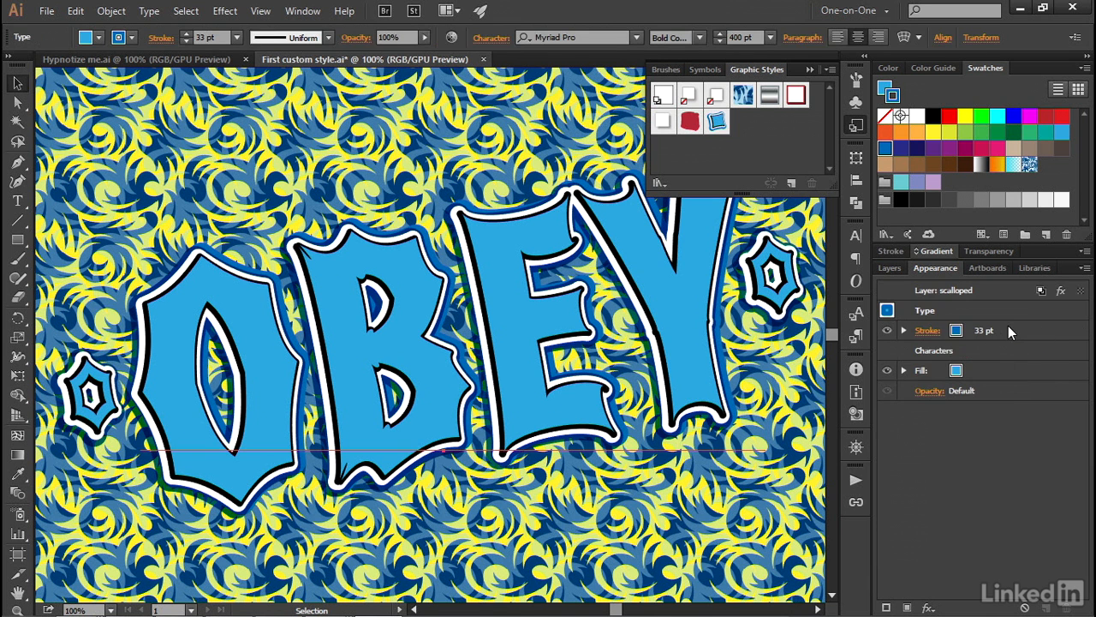
click(1084, 269)
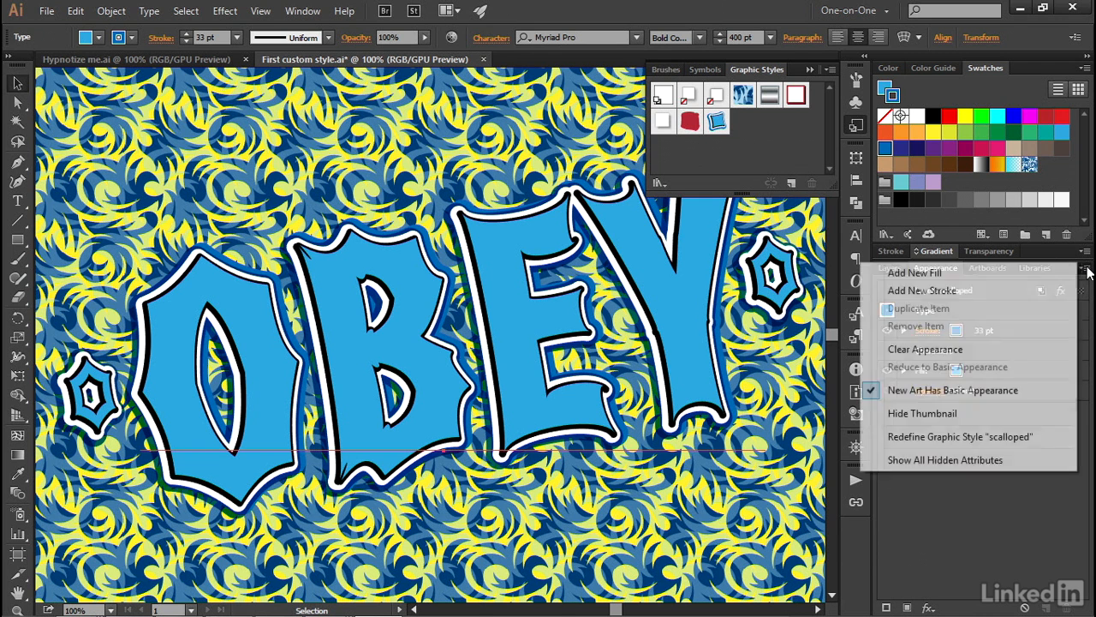
click(993, 347)
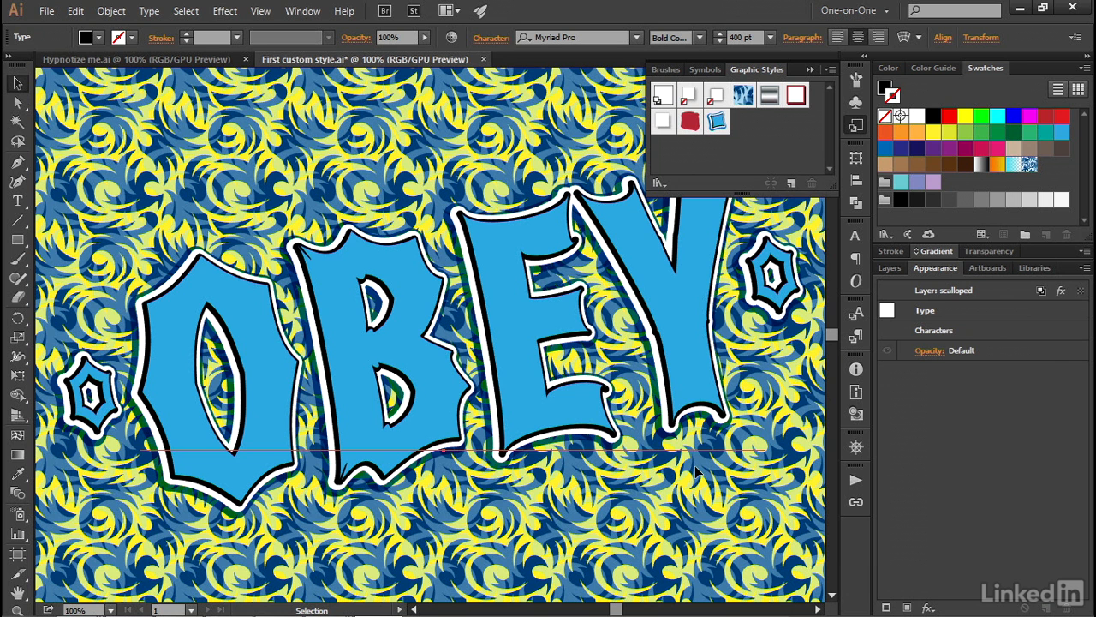
Undo the text's appearance clearing and the transfer of its attributes to the type layer.
key(ctrl+z)
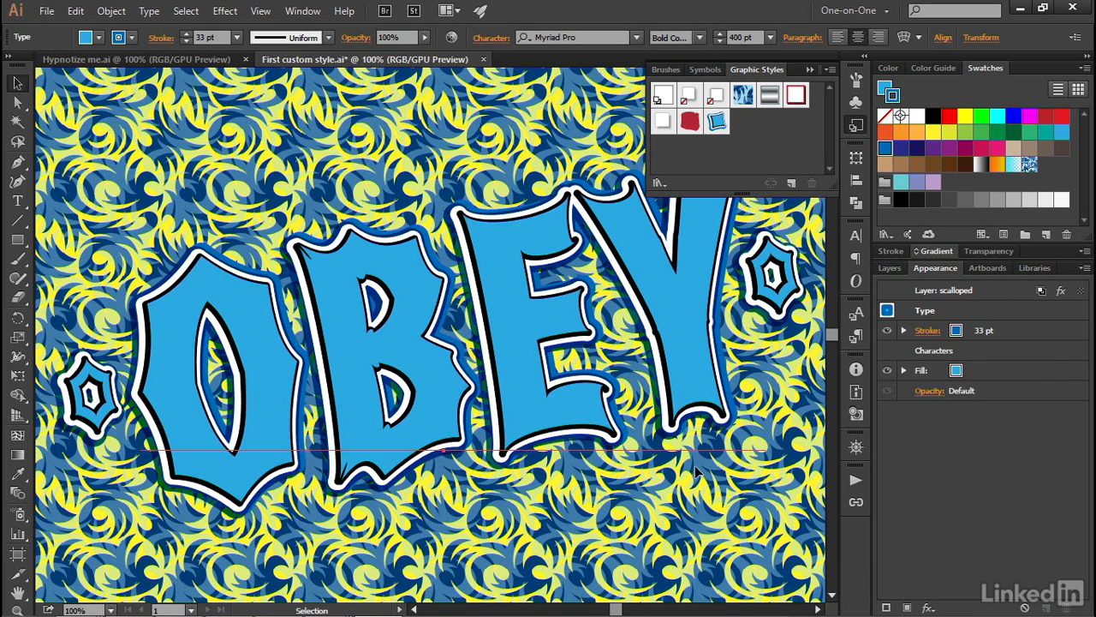
key(ctrl+shift+z)
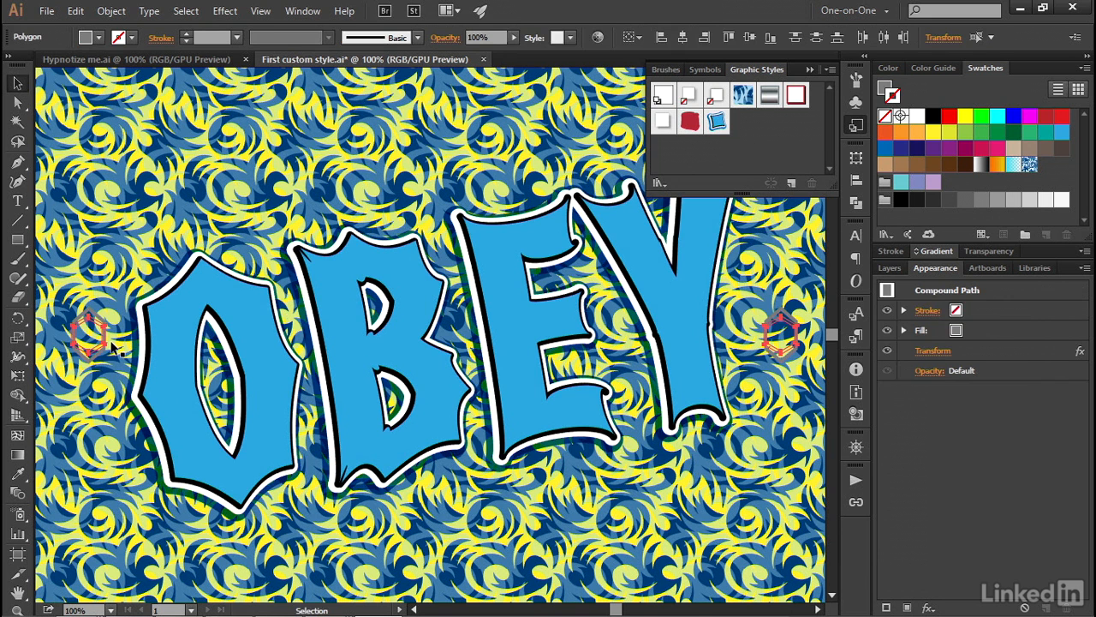
key(ctrl+z)
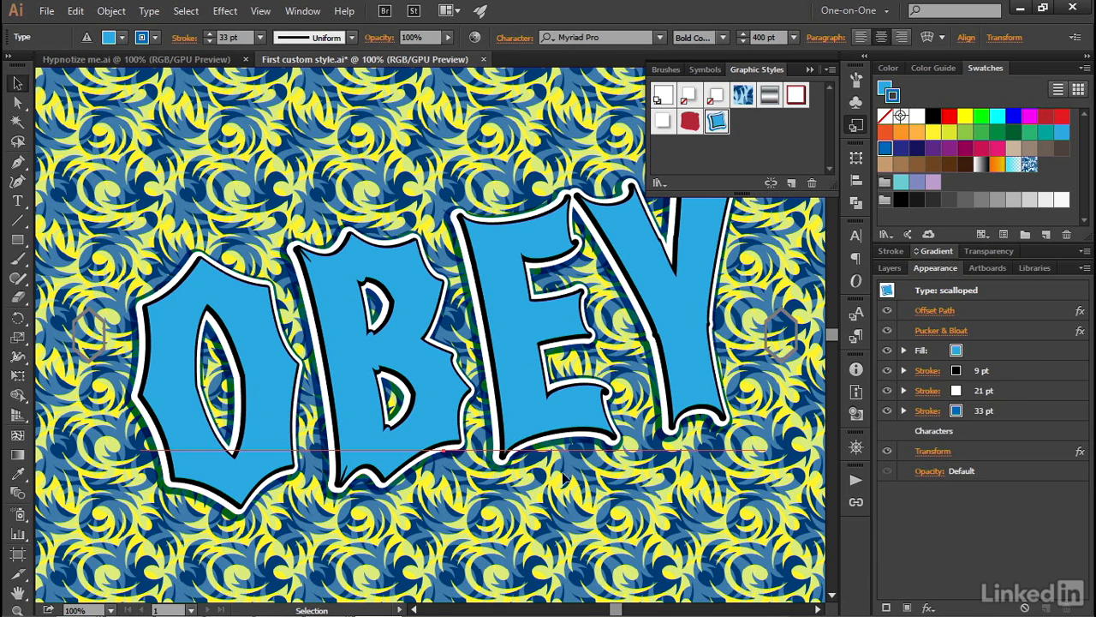
Clear the OBEY text's own appearance and apply the scalloped graphic style to the entire type layer.
click(1084, 267)
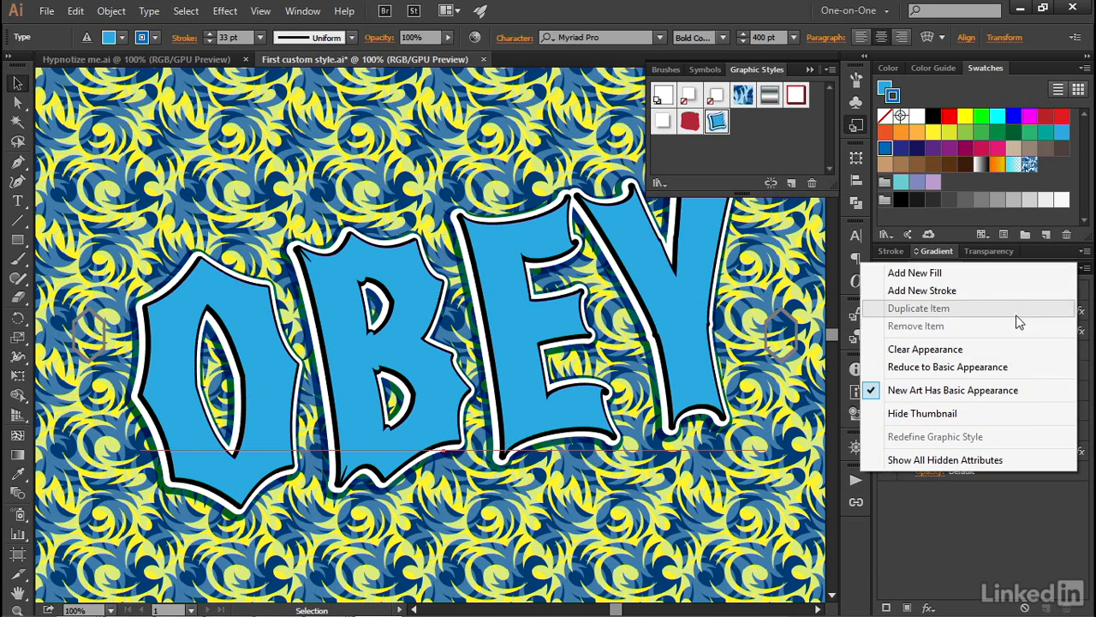
click(1013, 347)
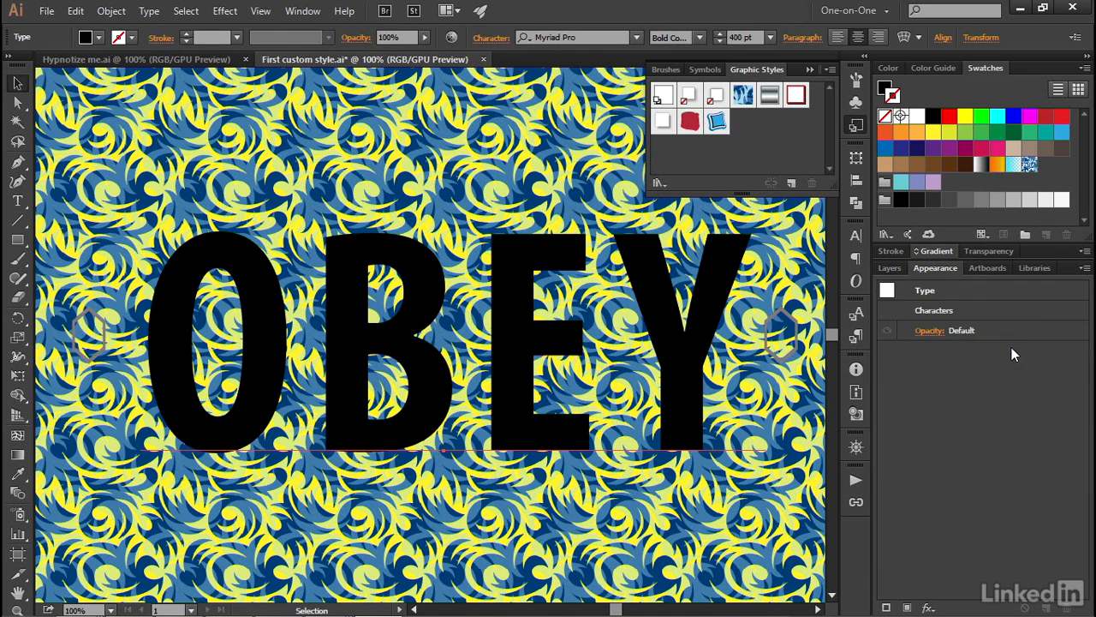
click(890, 269)
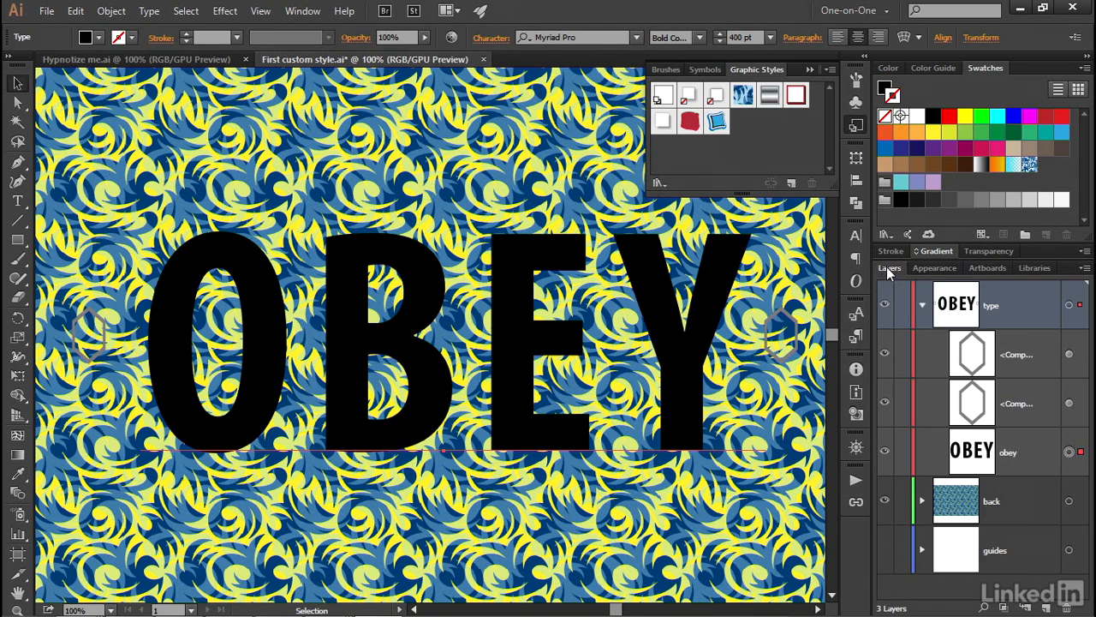
click(1069, 306)
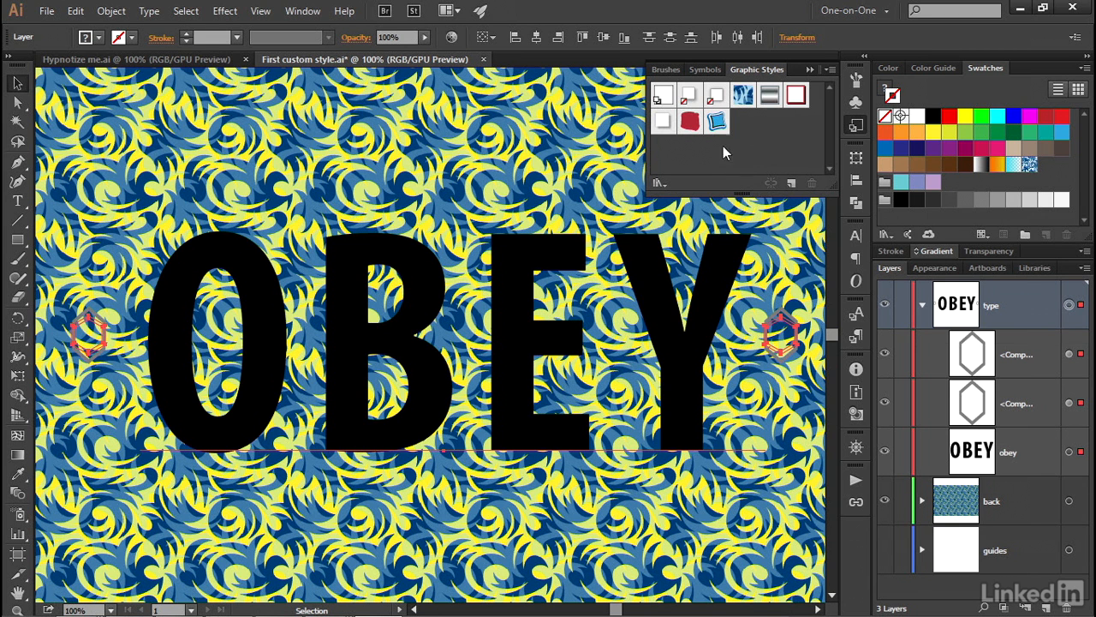
click(717, 123)
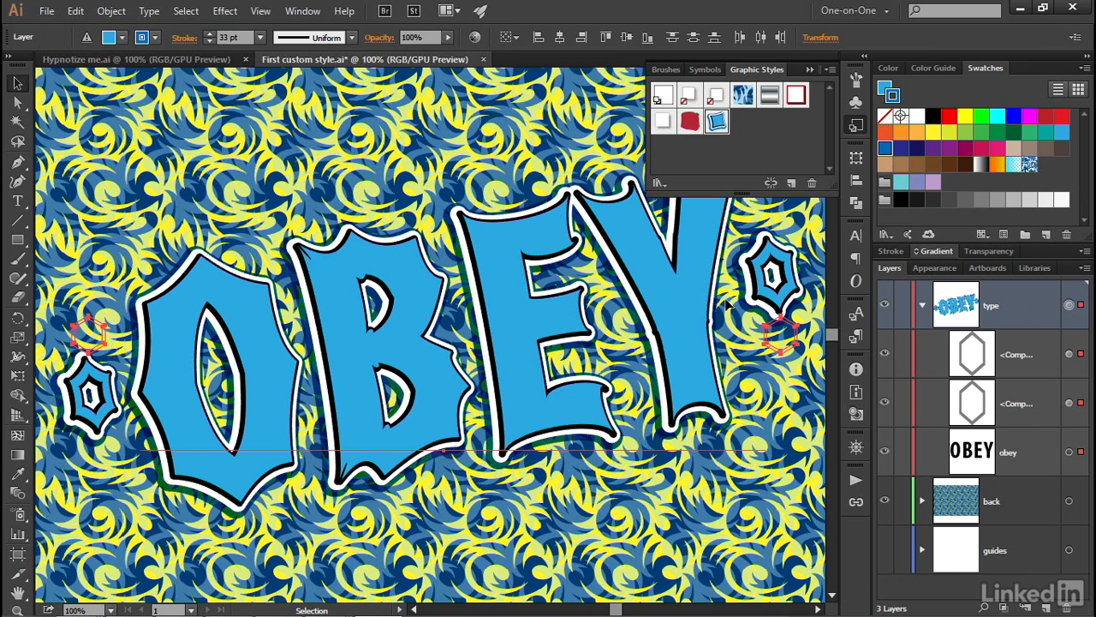
Inspect the Transform effect settings of the lower hexagon compound path in the type layer, leaving them as they are.
click(1069, 404)
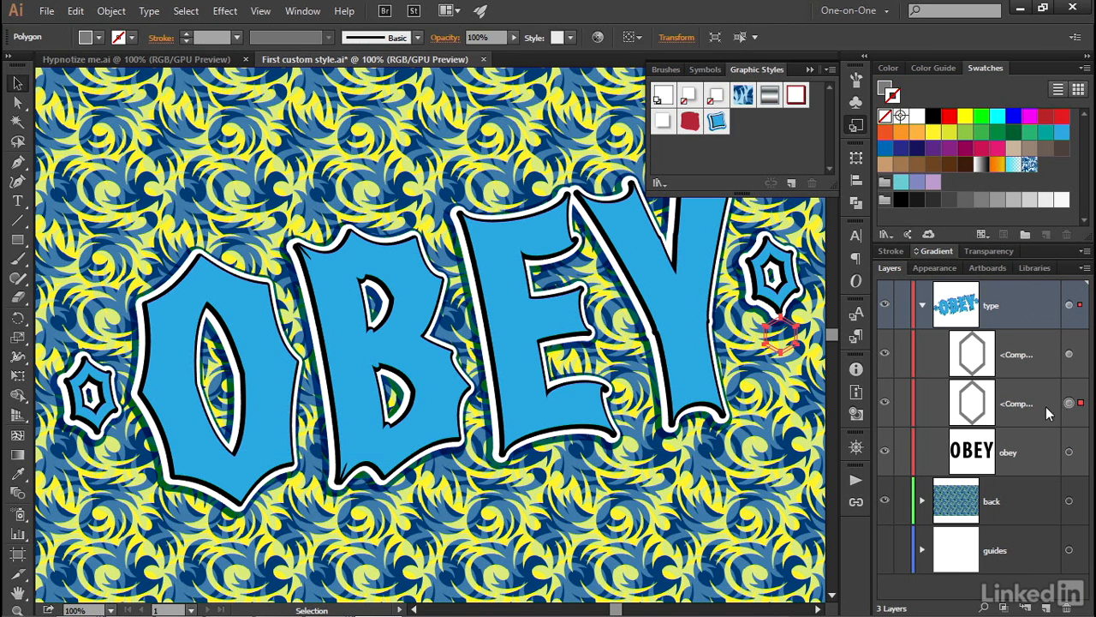
click(936, 268)
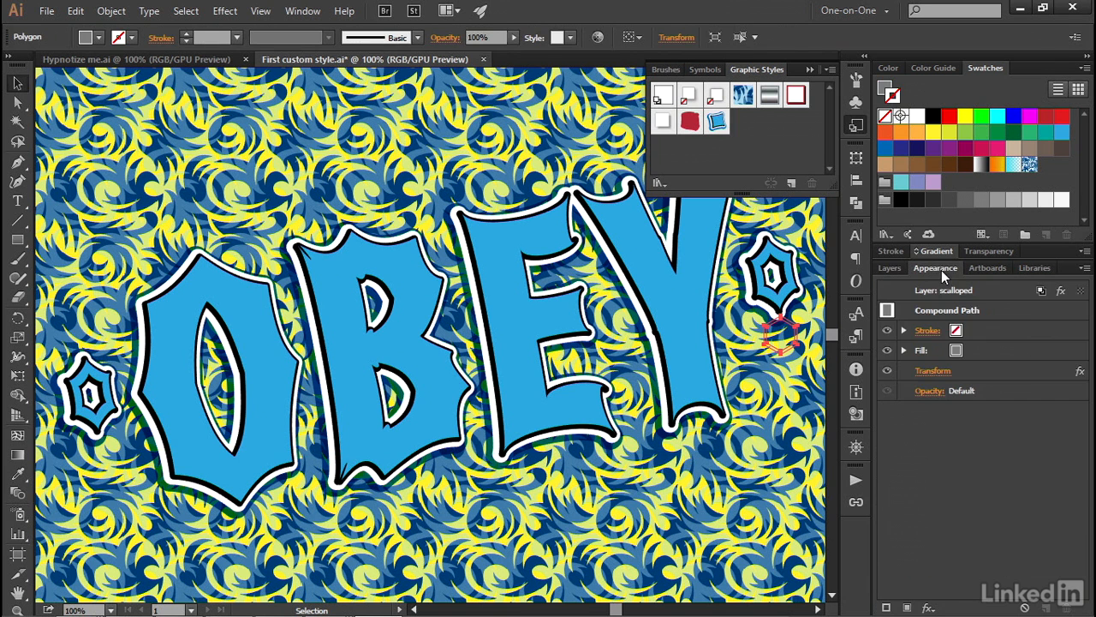
click(928, 372)
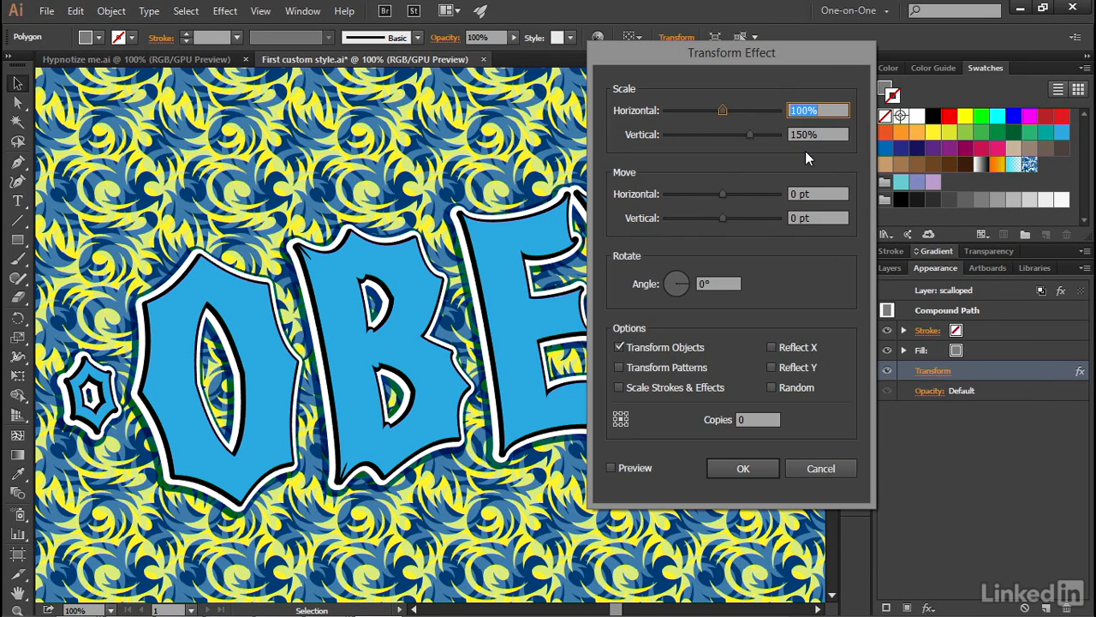
click(803, 470)
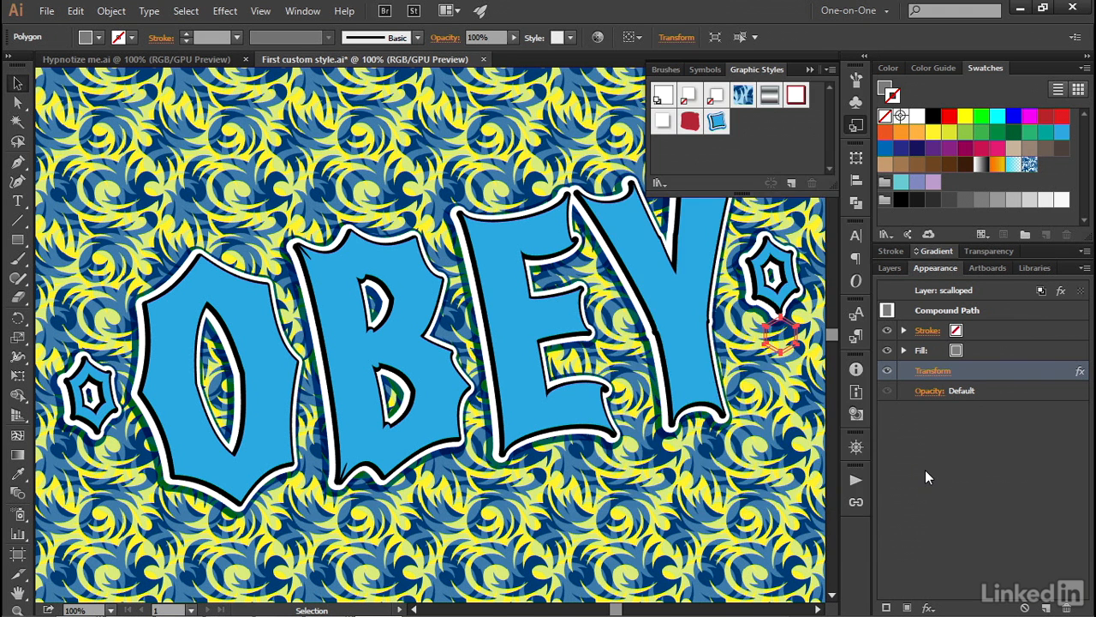
key(ctrl+shift+a)
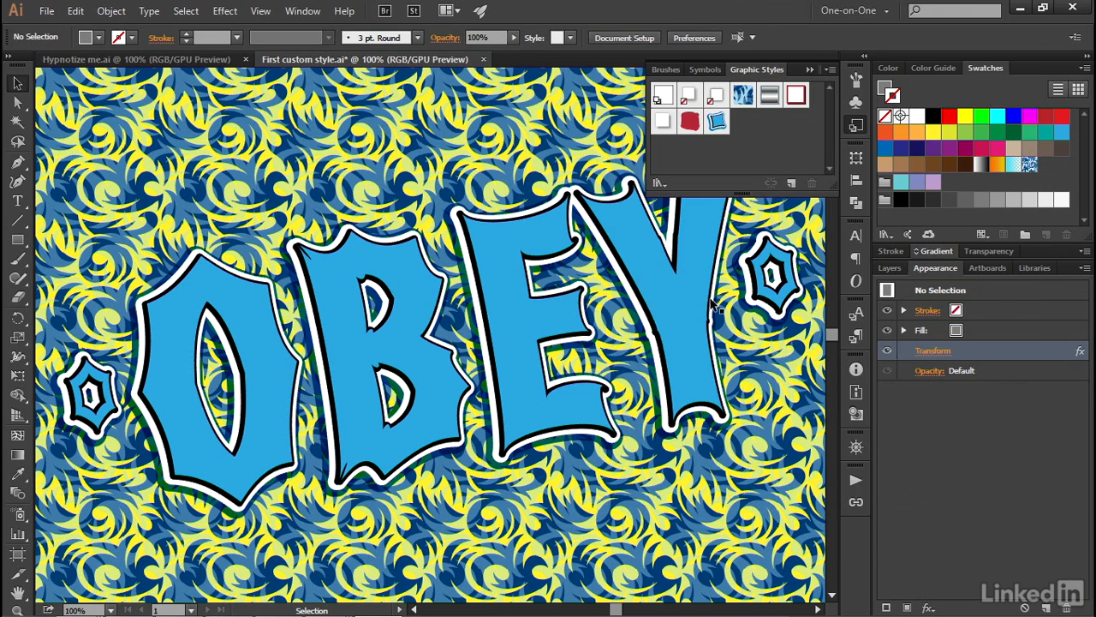
Target the type layer and check the name of its scalloped graphic style without changing it.
click(889, 268)
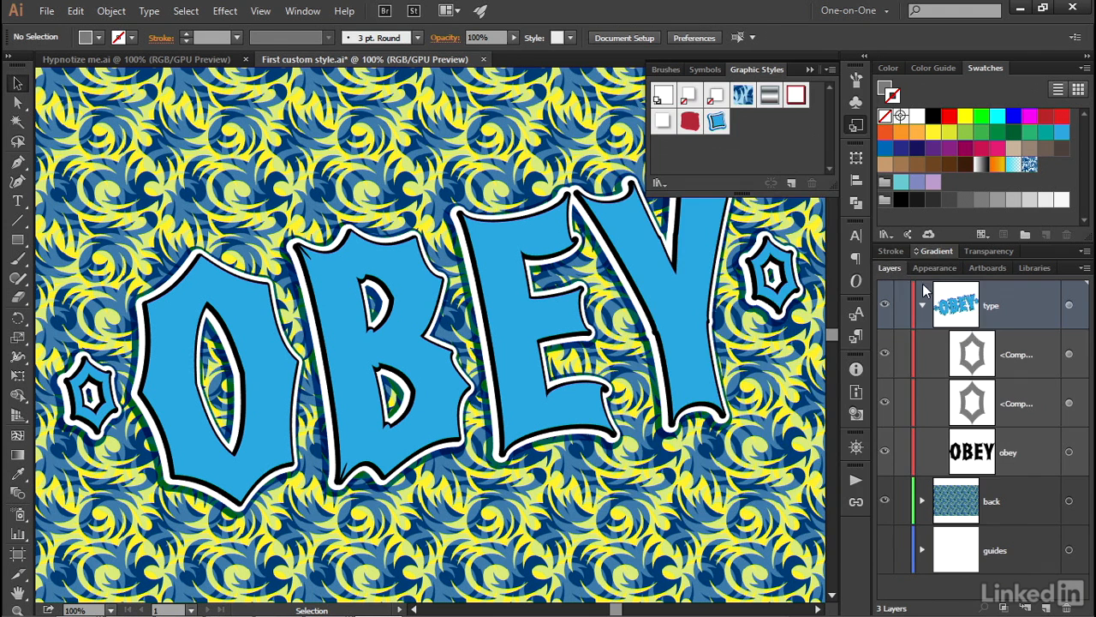
click(1068, 305)
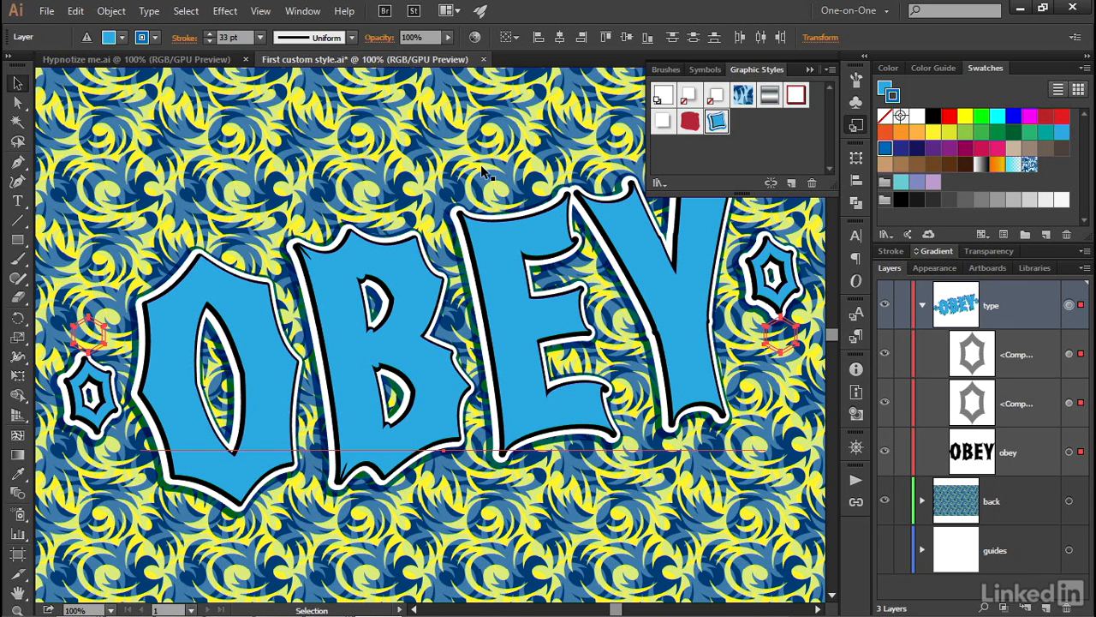
double_click(716, 123)
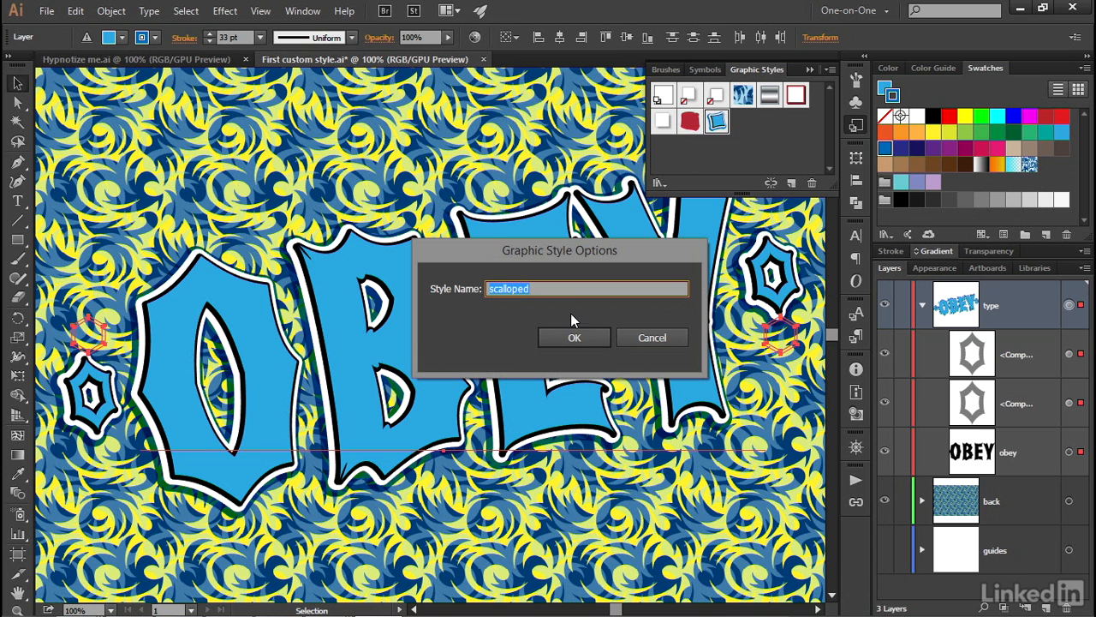
click(629, 341)
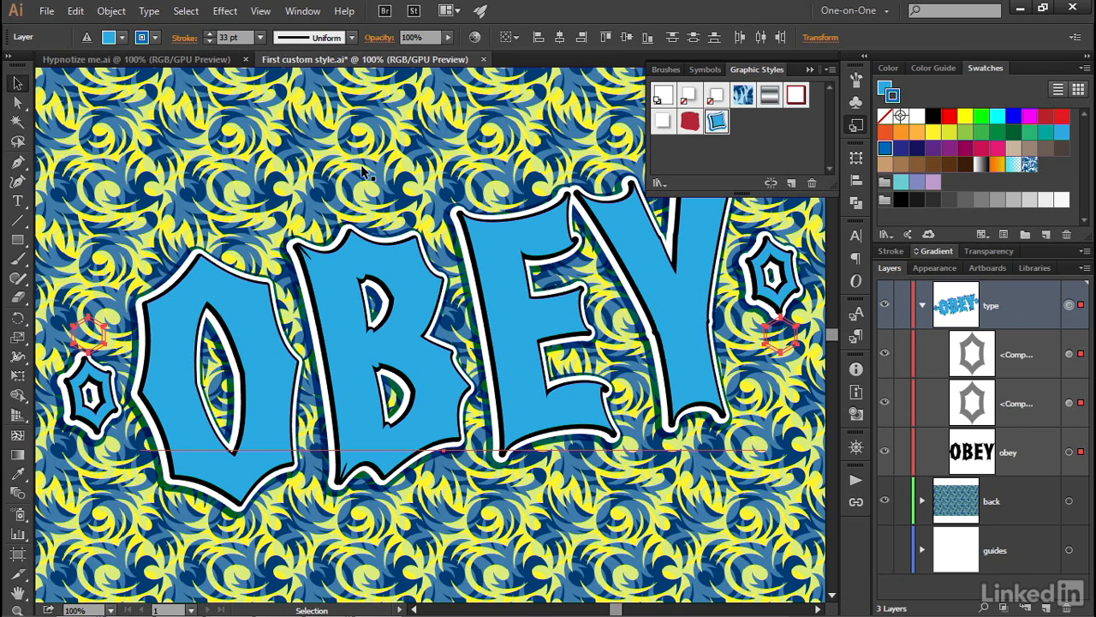
Apply the Jive_GS graphic style to the patterned background rectangle and check the style's name.
click(238, 109)
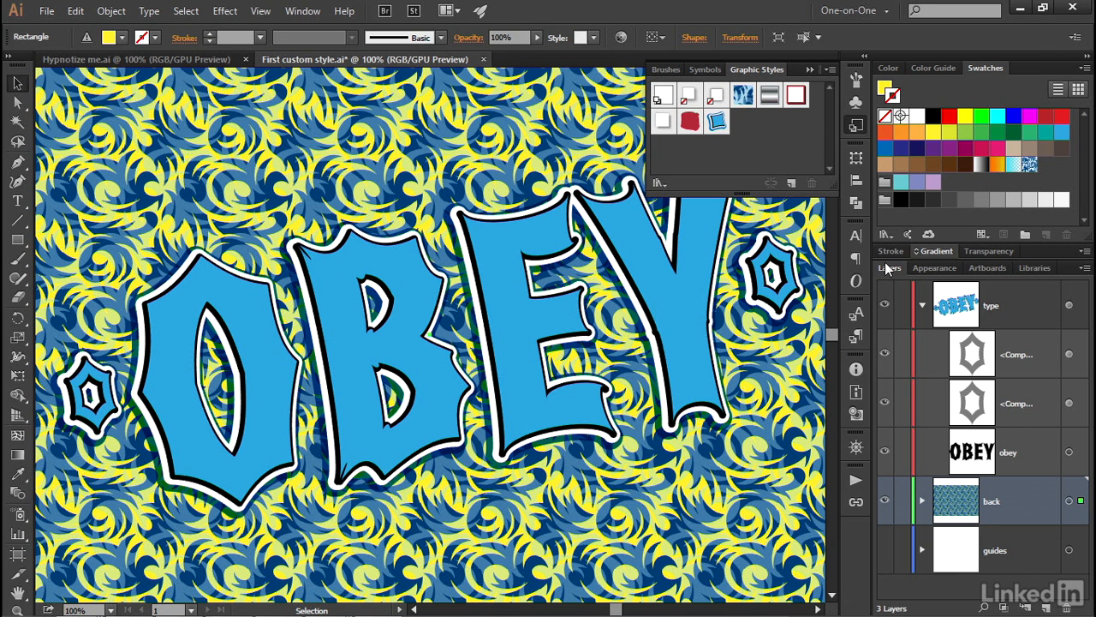
click(922, 269)
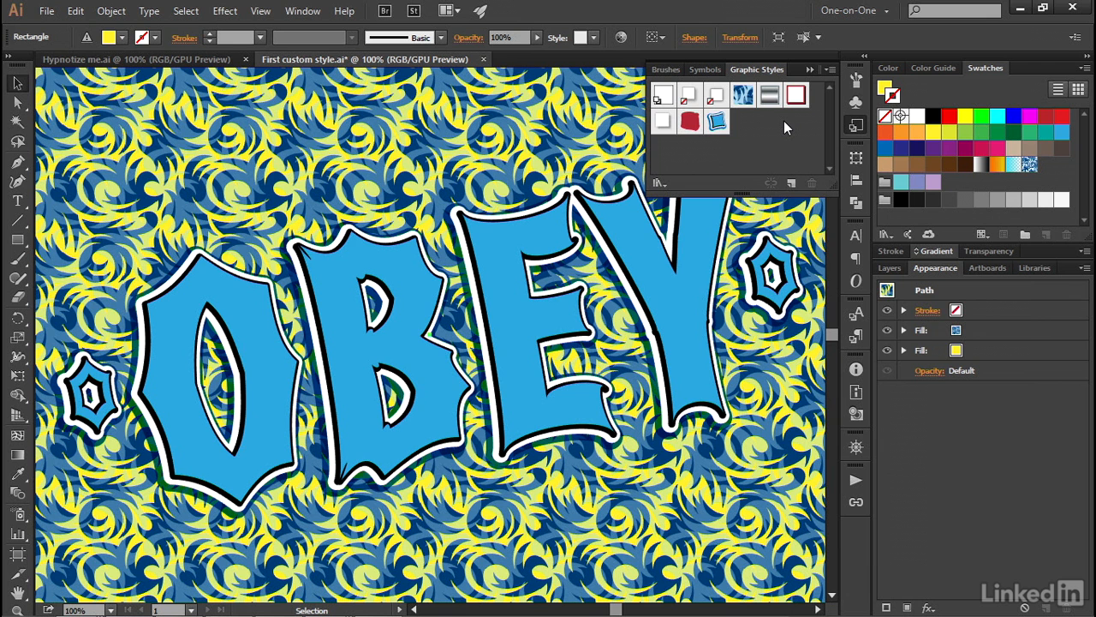
click(742, 96)
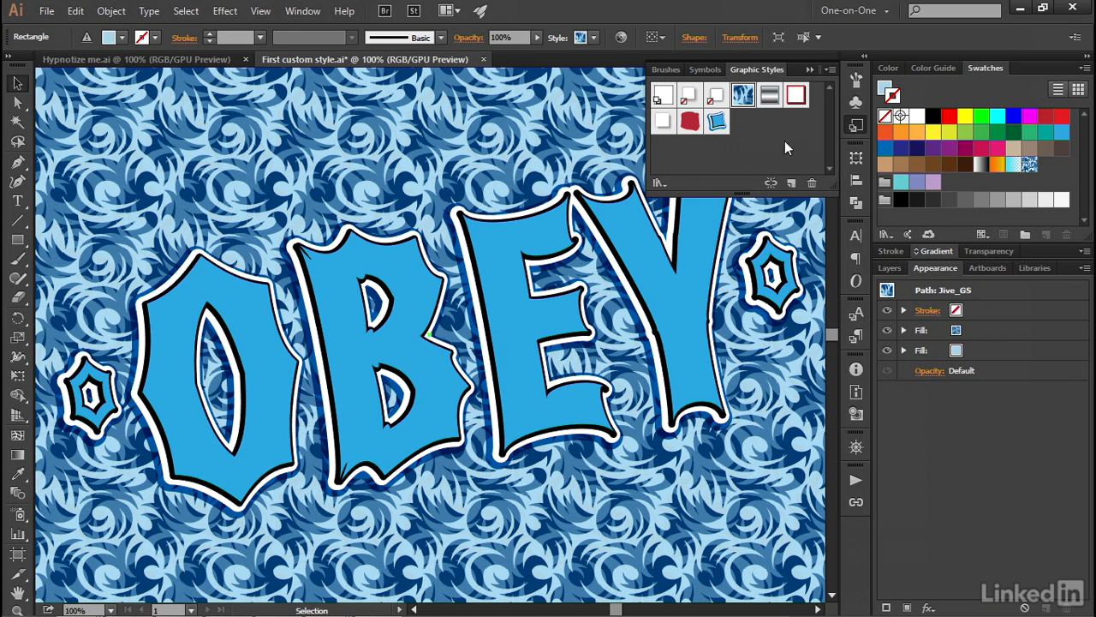
double_click(743, 99)
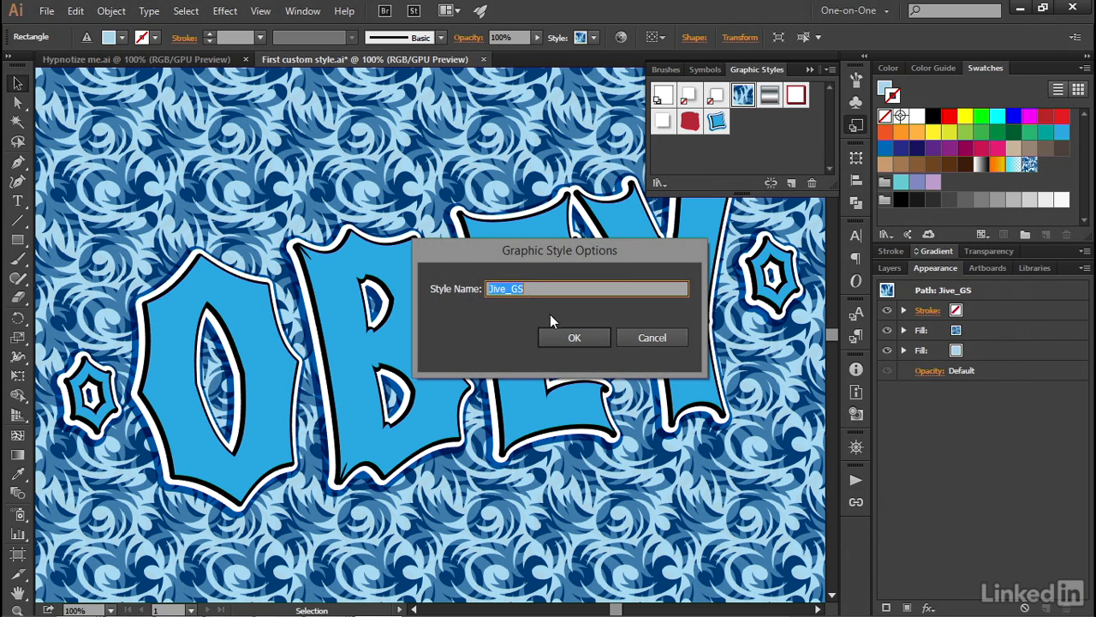
click(635, 342)
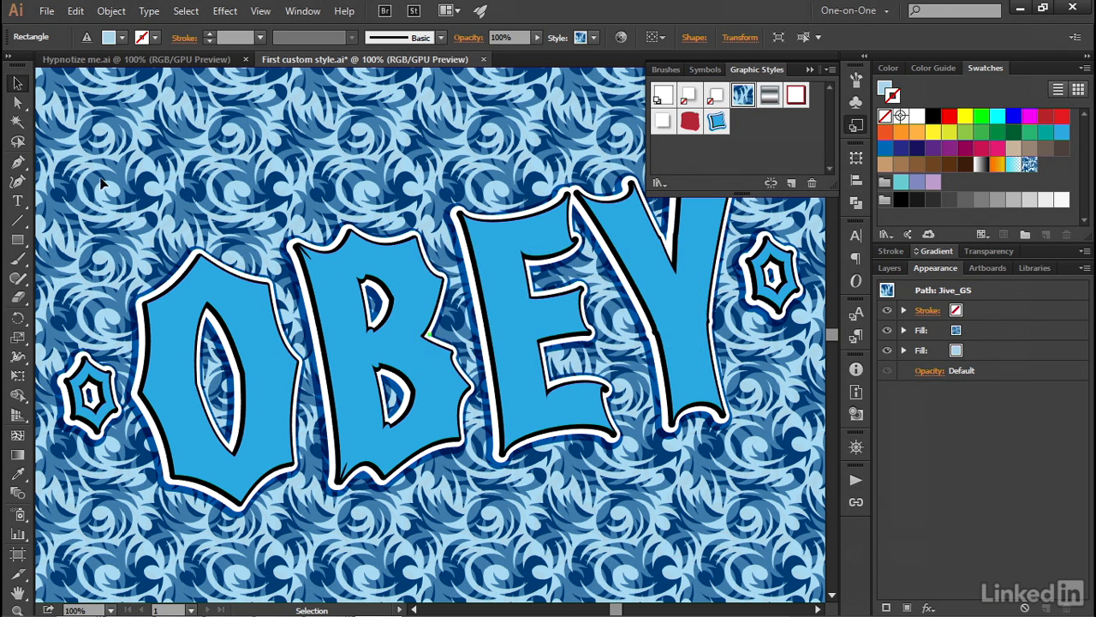